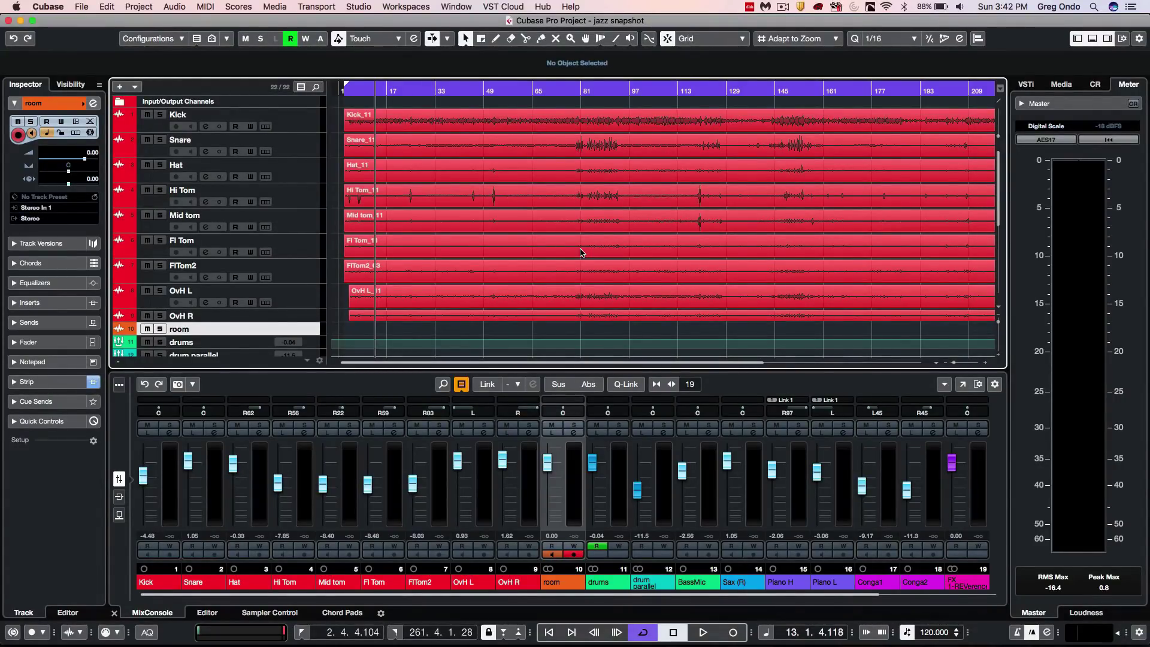
Play the song from bar 8, then raise the Kick fader and lower the Snare fader.
{"action": "left_click", "coordinate": [360, 93]}
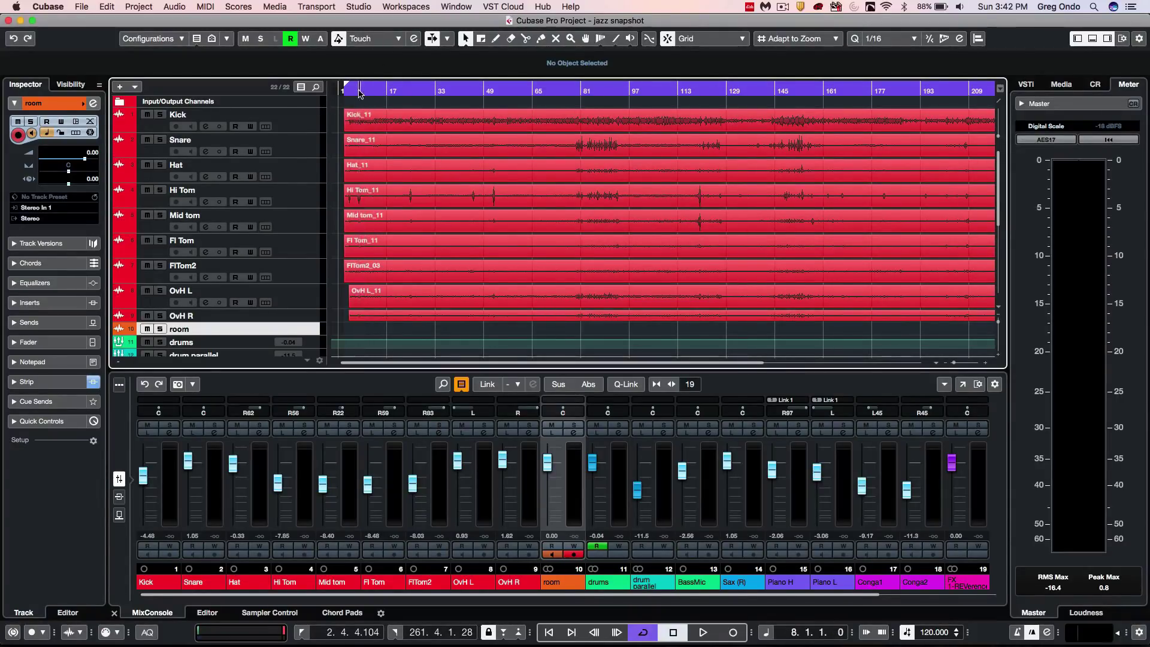
{"action": "key", "text": "space"}
{"action": "scroll", "coordinate": [540, 224], "scroll_direction": "down", "scroll_amount": 5}
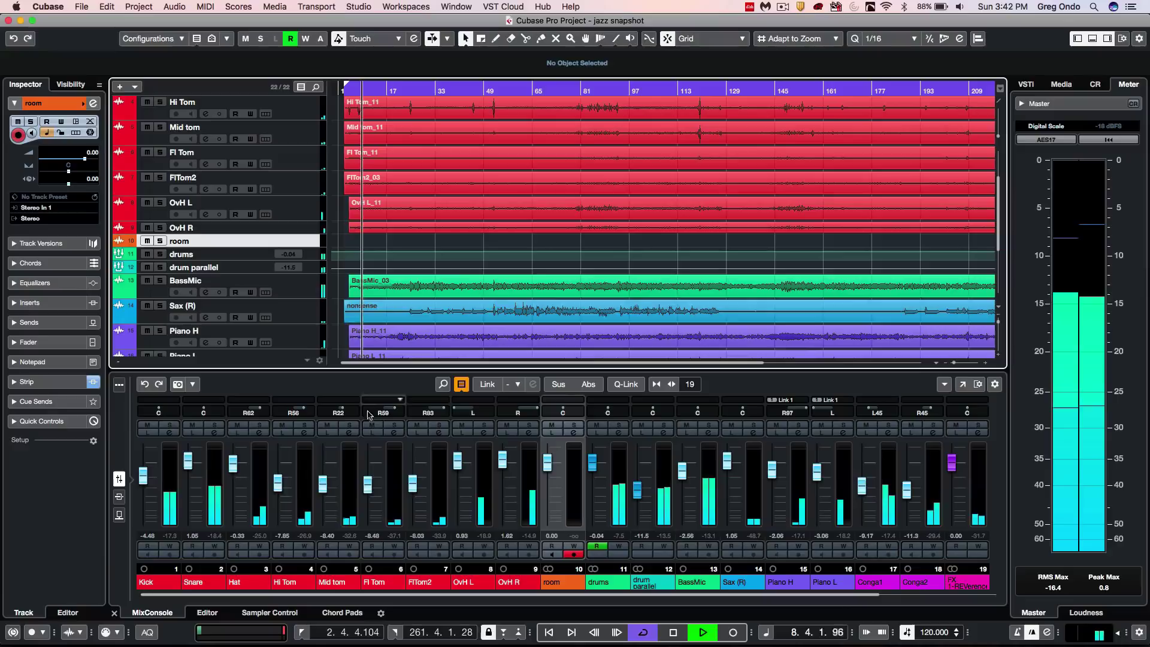
{"action": "left_click", "coordinate": [177, 474]}
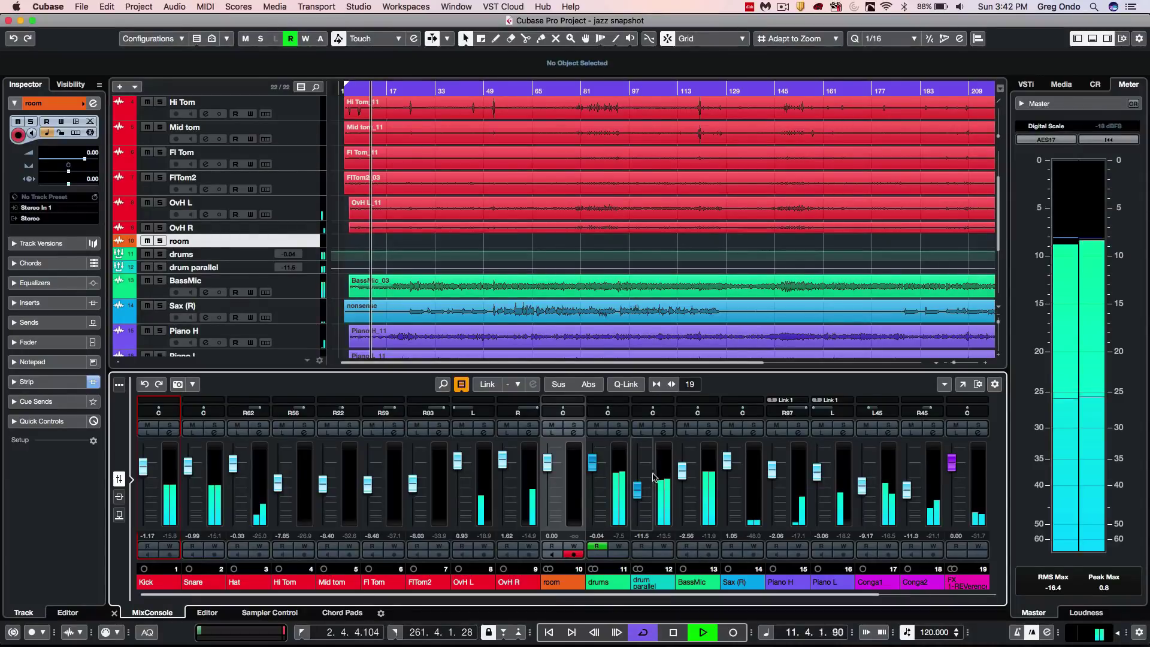
Boost BassMic's EQ band 2 to about 10.3 dB near 382 Hz and show its channel strip.
{"action": "left_click", "coordinate": [710, 437]}
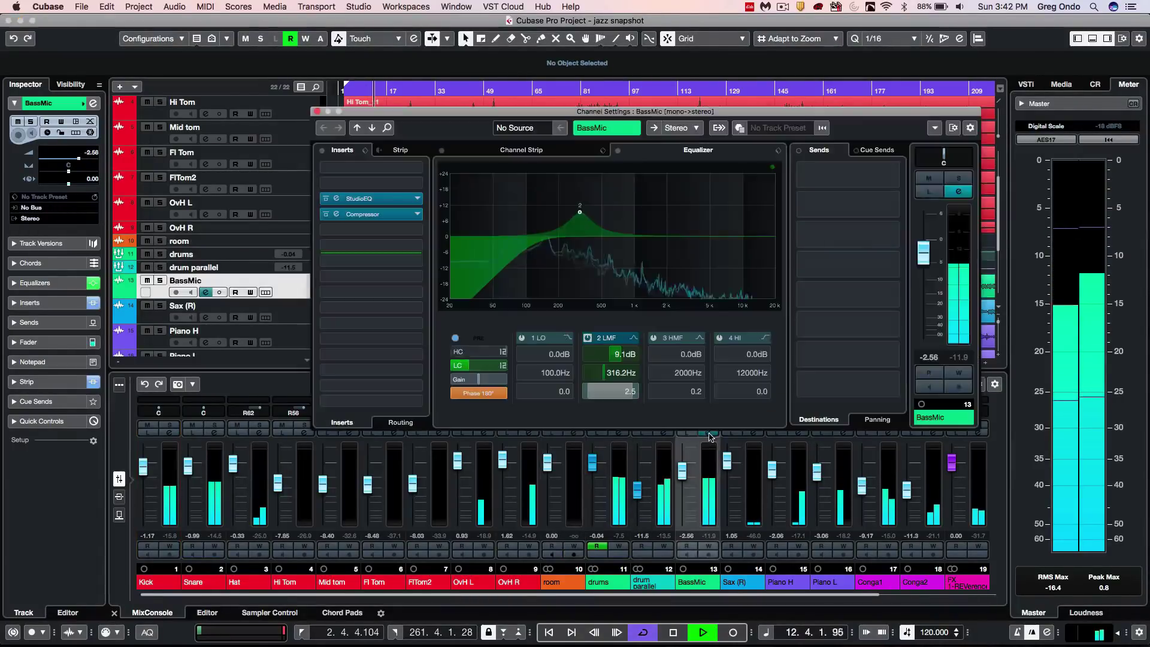
{"action": "left_click_drag", "start_coordinate": [580, 213], "coordinate": [589, 209]}
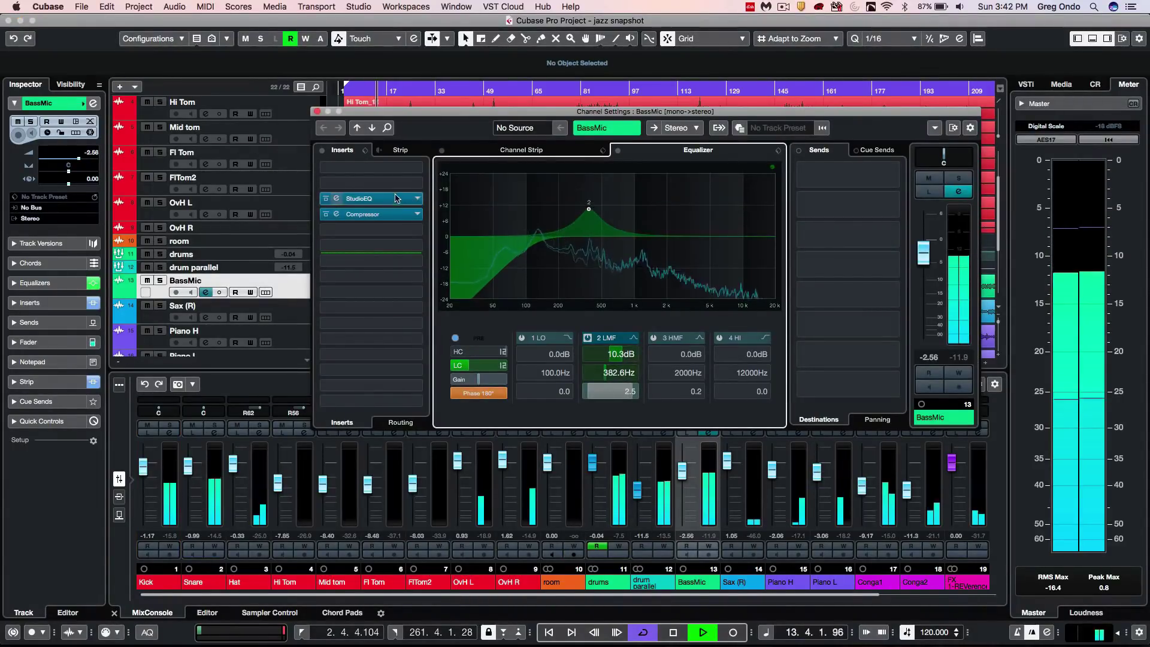
{"action": "left_click", "coordinate": [521, 150]}
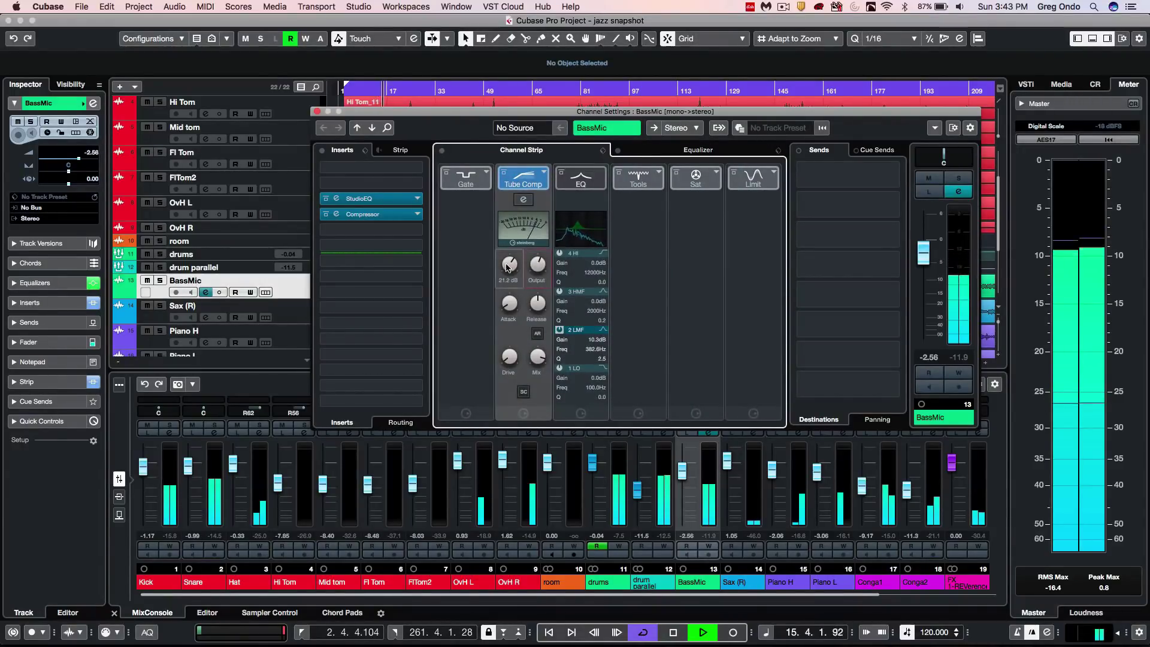
Raise the linked Piano H/L faders, pan Hi Tom further right, stop playback, and capture Snapshot 6.
{"action": "left_click", "coordinate": [319, 112]}
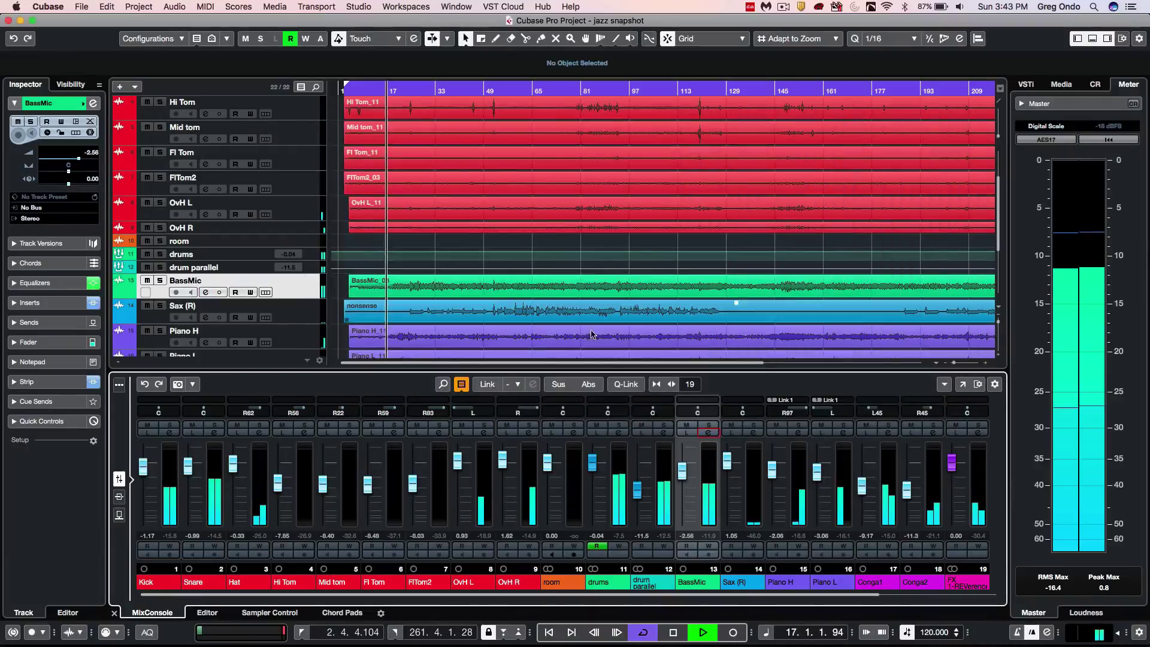
{"action": "left_click", "coordinate": [782, 472]}
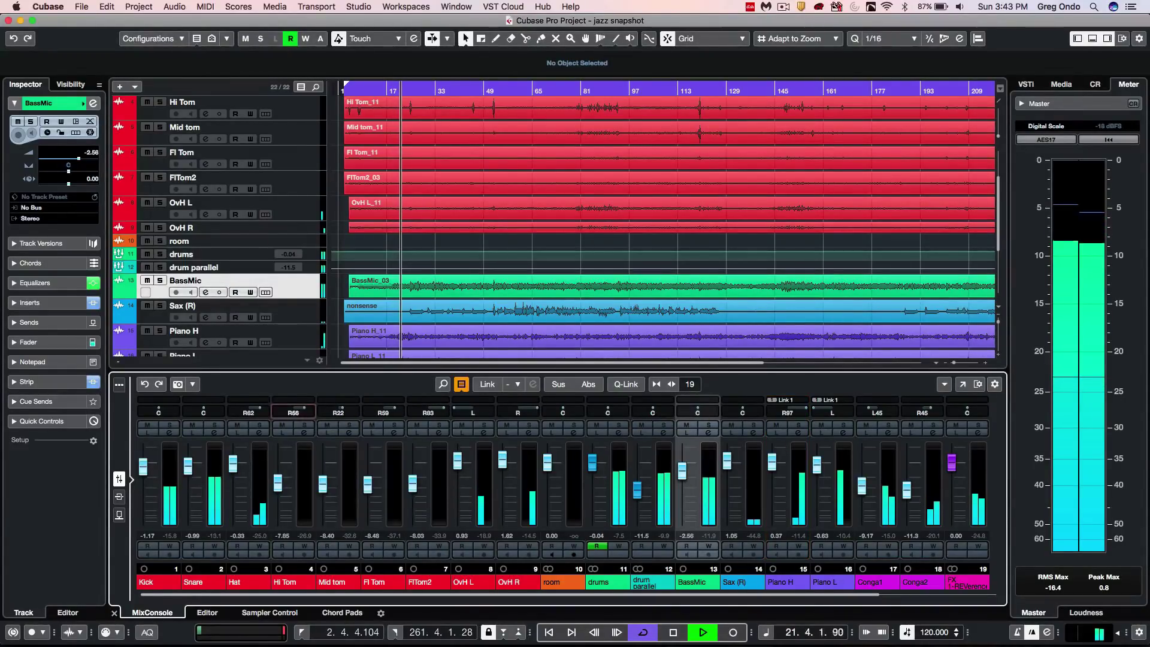
{"action": "key", "text": "space"}
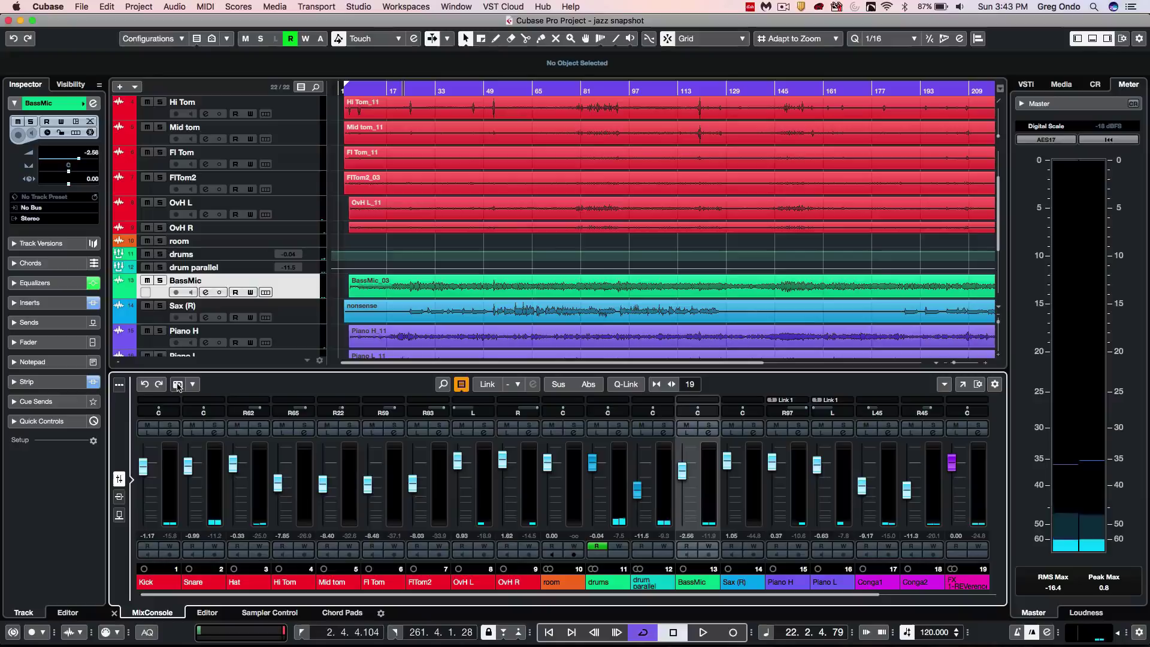
{"action": "left_click", "coordinate": [192, 385]}
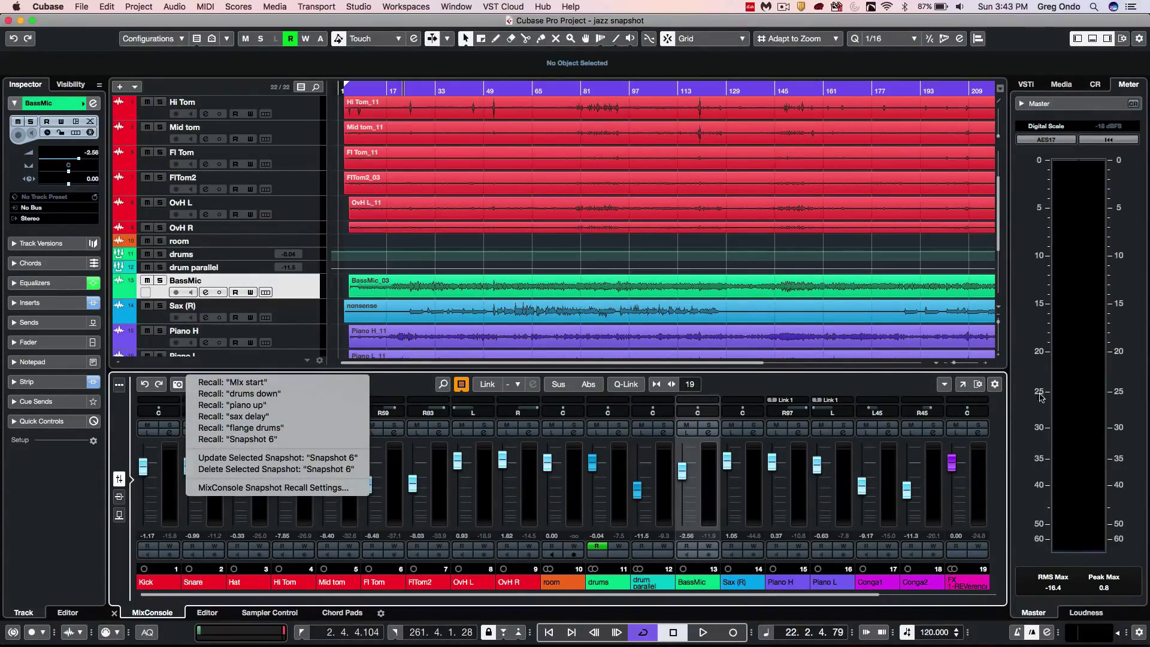
Open the MixConsole in its own window, showing the Snapshots list.
{"action": "left_click", "coordinate": [964, 385]}
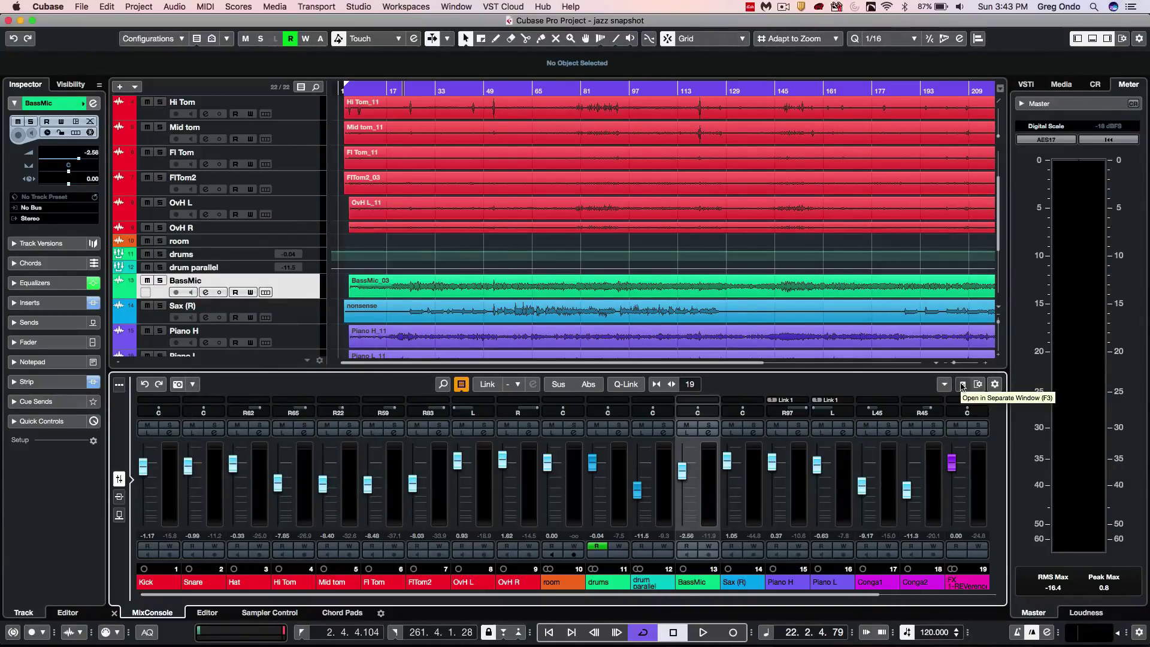
{"action": "left_click", "coordinate": [964, 385]}
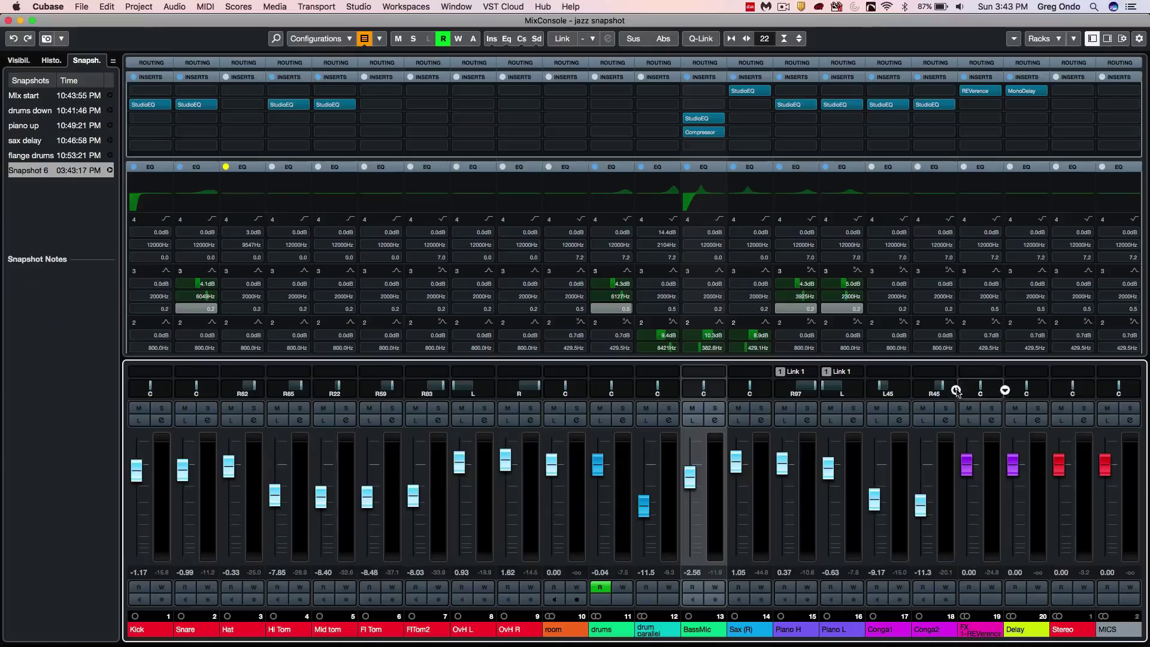
{"action": "left_click", "coordinate": [51, 60]}
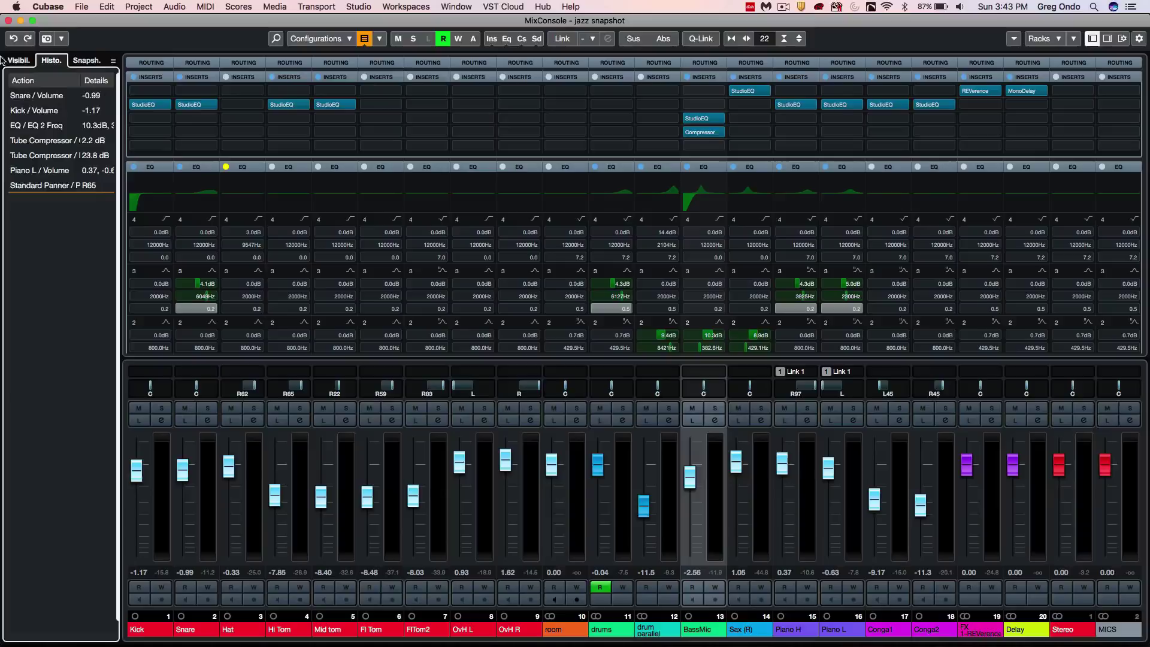
{"action": "left_click", "coordinate": [18, 61]}
{"action": "left_click", "coordinate": [87, 61]}
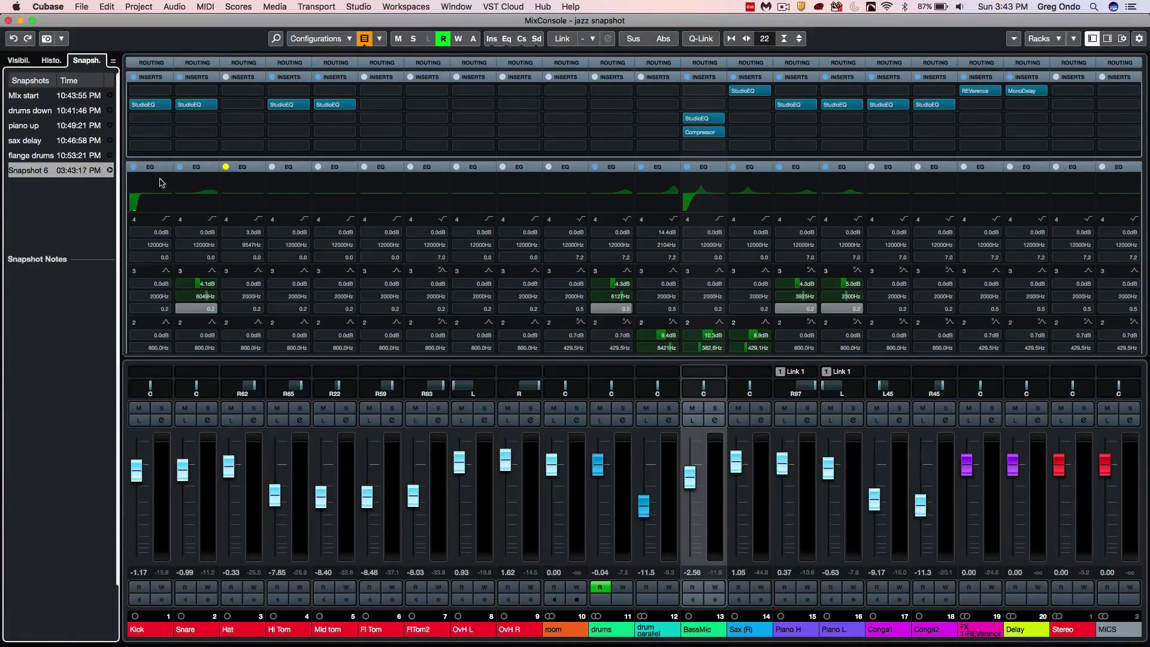
Rename Snapshot 6 to 'kutf ltf t' and begin its snapshot notes.
{"action": "double_click", "coordinate": [39, 171]}
{"action": "type", "text": "kutf ltf t"}
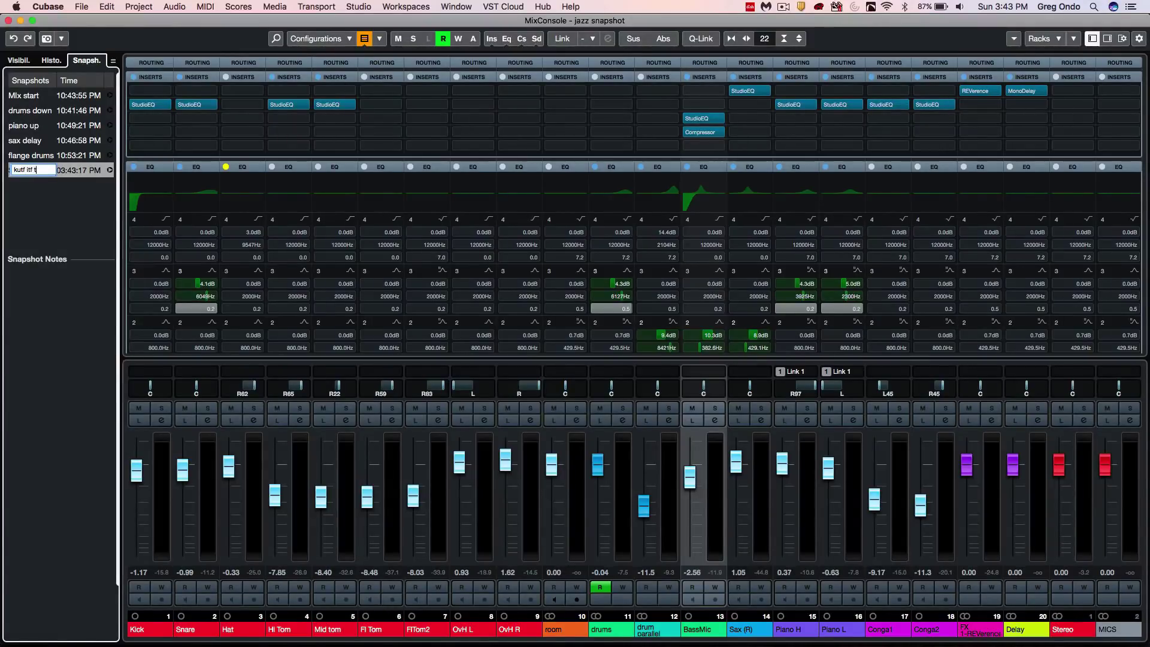
{"action": "key", "text": "Return"}
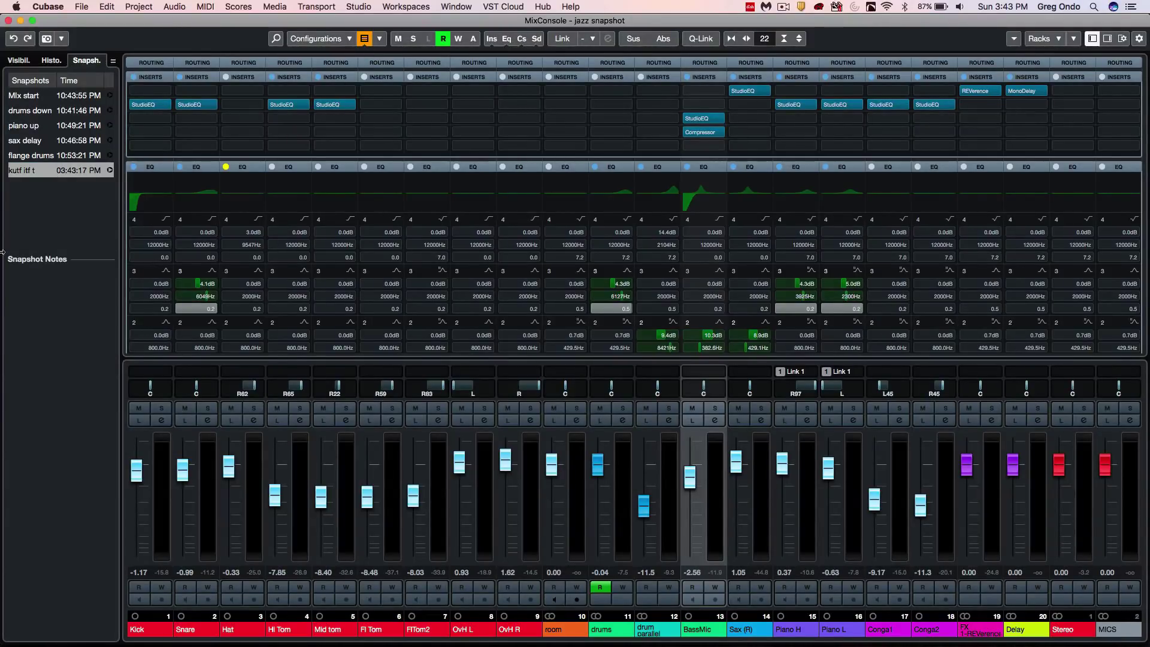
{"action": "left_click", "coordinate": [40, 288]}
{"action": "type", "text": "iyf ouyf"}
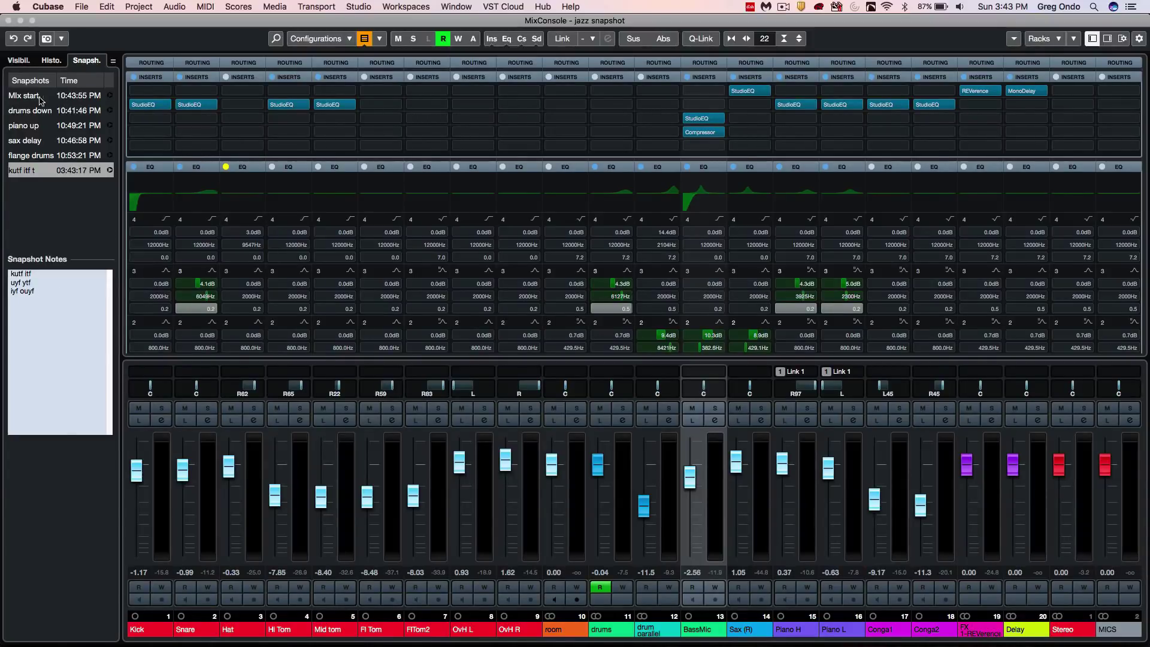
Finish the snapshot notes and step through the saved snapshot list.
{"action": "key", "text": "Return"}
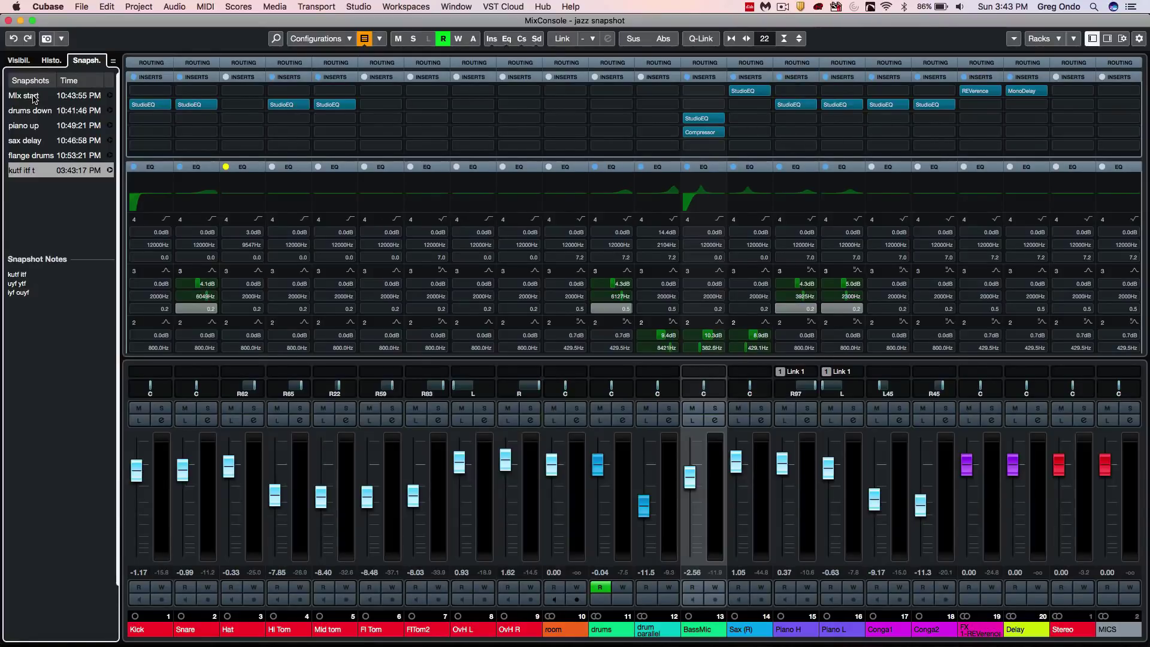
{"action": "key", "text": "Up"}
{"action": "key", "text": "Up"}
{"action": "key", "text": "Up"}
{"action": "key", "text": "Up"}
{"action": "key", "text": "Up"}
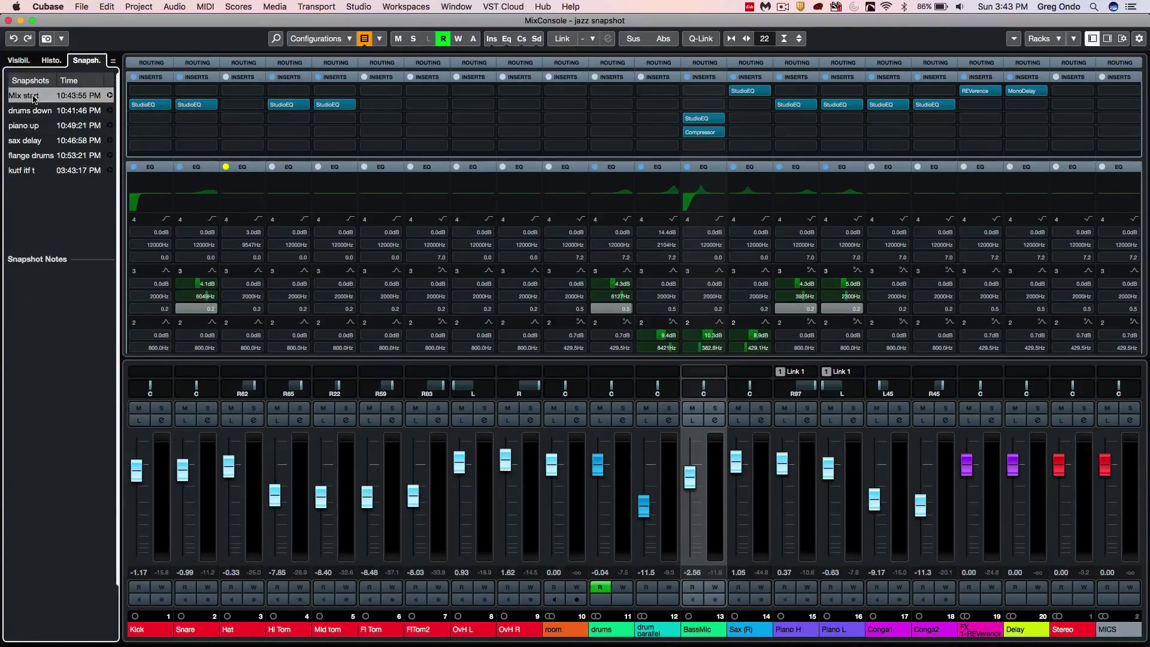
{"action": "key", "text": "Down"}
{"action": "key", "text": "Down"}
{"action": "key", "text": "Up"}
{"action": "key", "text": "Up"}
Audition Mix start, drums down and piano up, then cut the rightmost channel's EQ band 3 to -2.6 dB.
{"action": "left_click", "coordinate": [108, 95]}
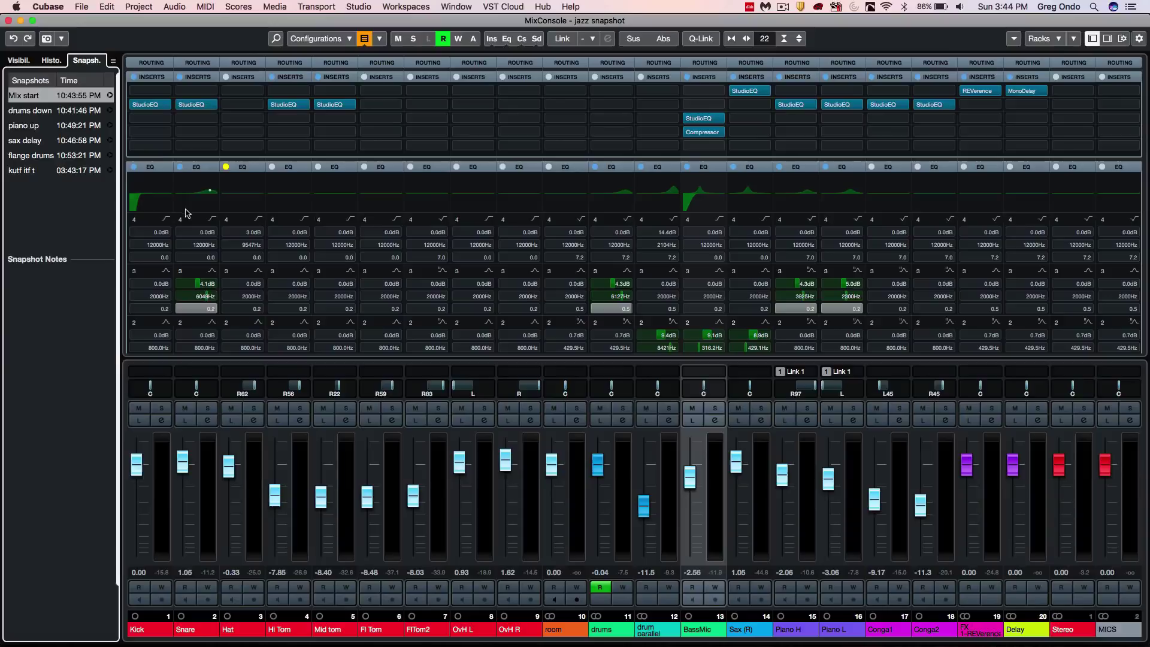
{"action": "key", "text": "space"}
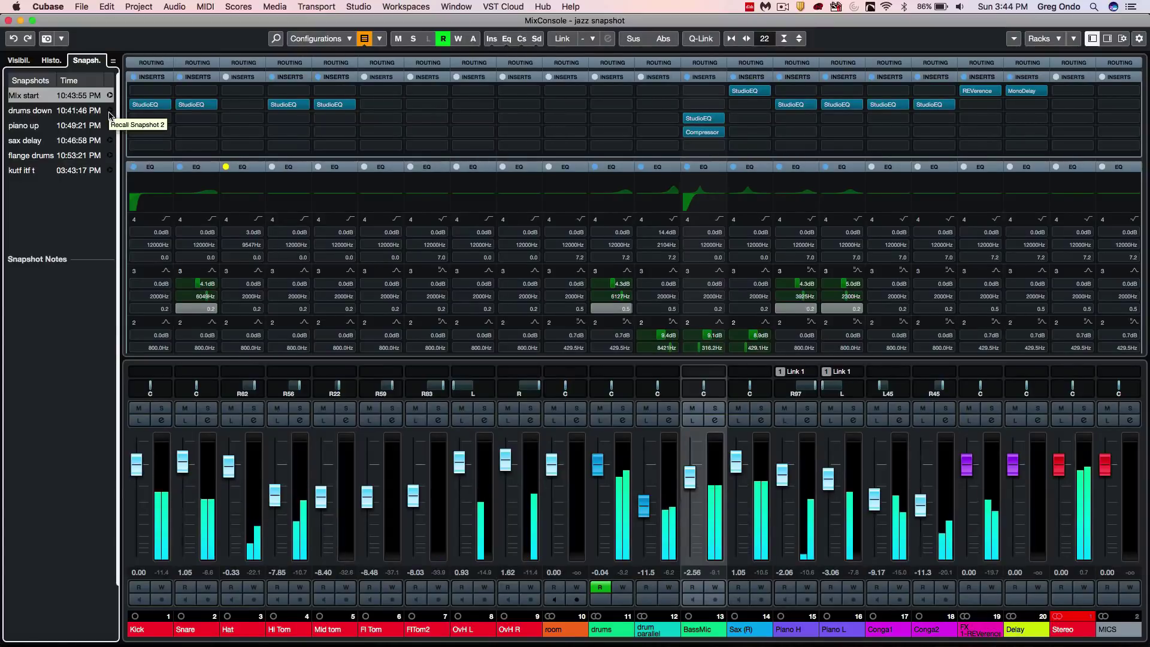
{"action": "left_click", "coordinate": [110, 111]}
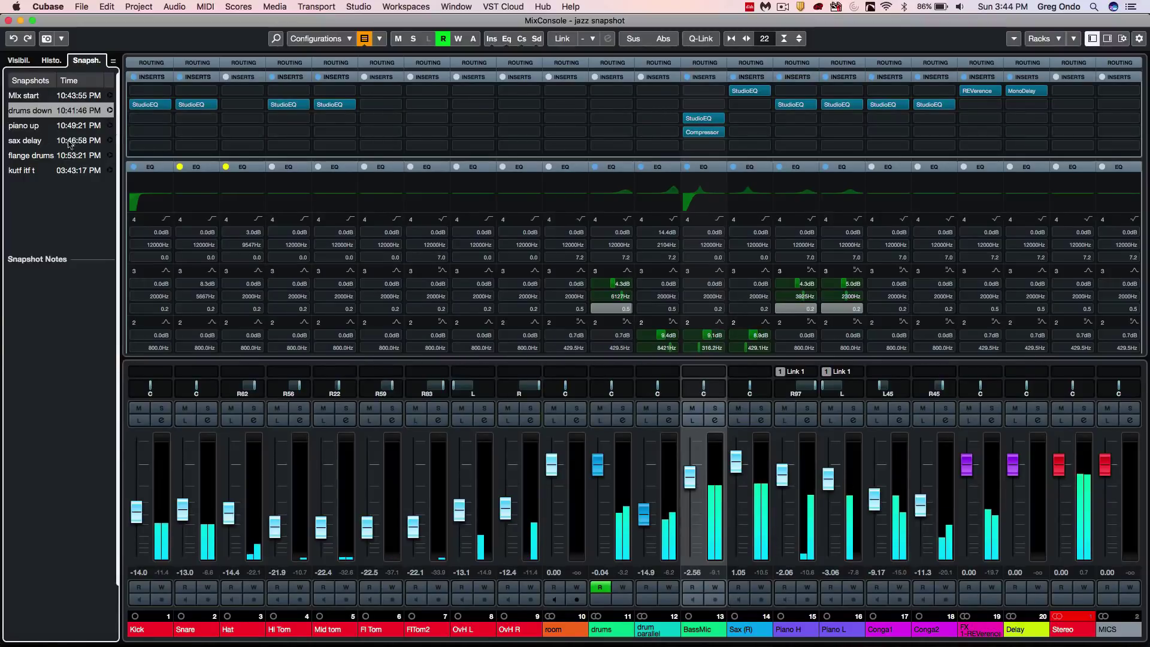
{"action": "left_click", "coordinate": [110, 127]}
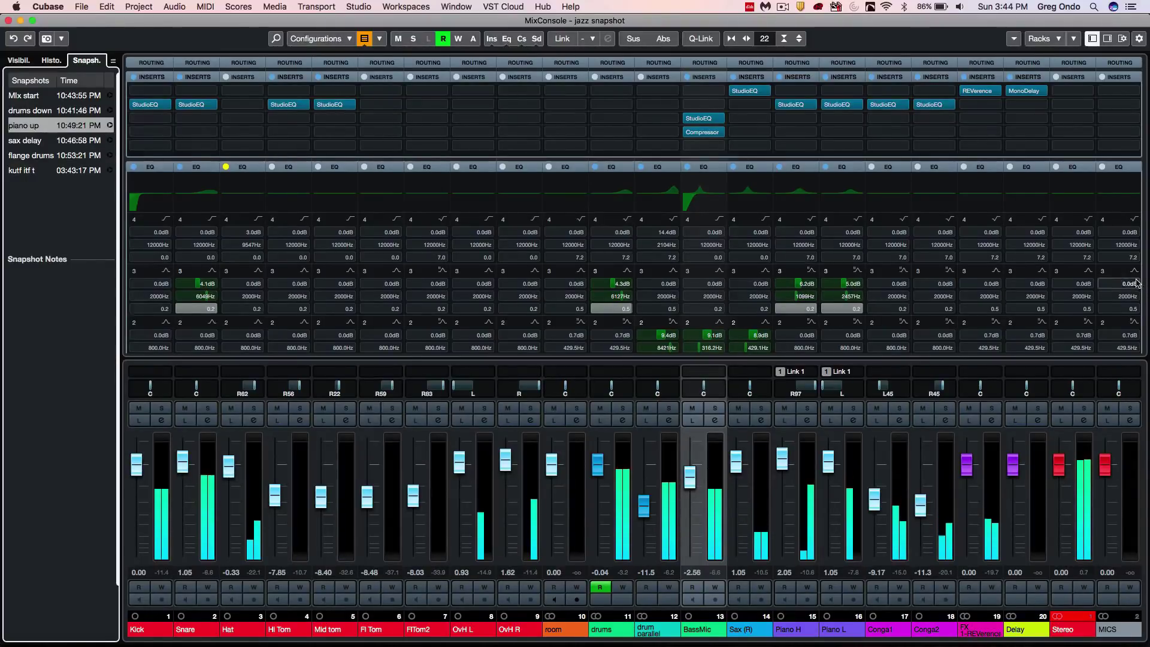
{"action": "left_click_drag", "start_coordinate": [1134, 284], "coordinate": [1135, 292]}
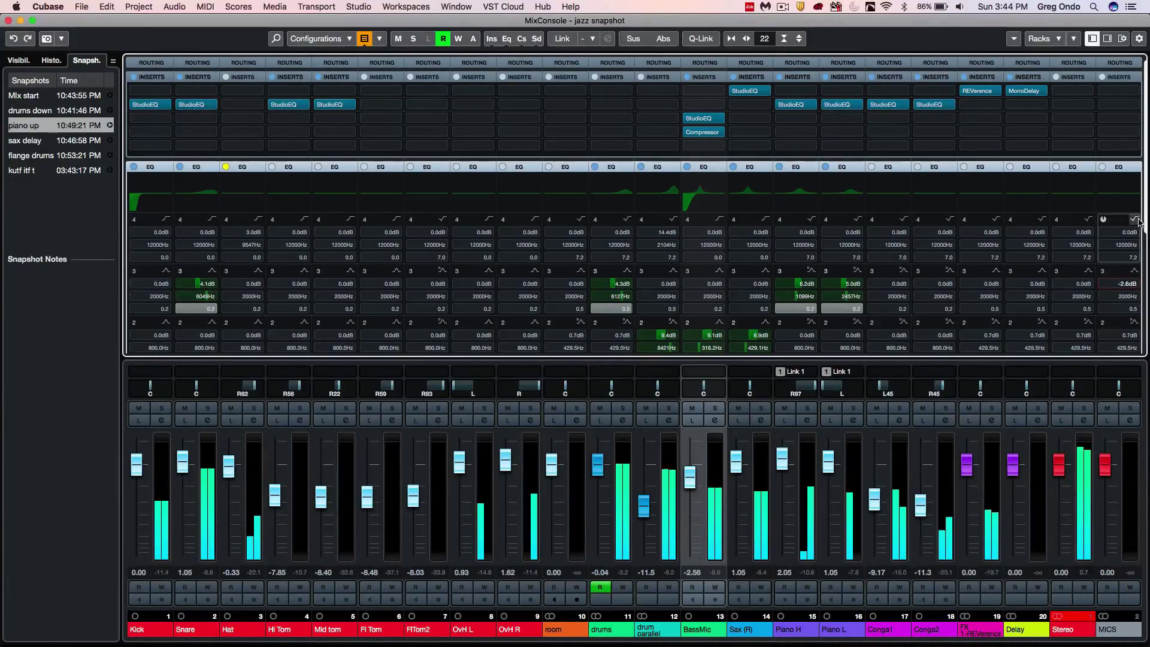
{"action": "scroll", "coordinate": [1131, 224], "scroll_direction": "down", "scroll_amount": 3}
{"action": "scroll", "coordinate": [1131, 224], "scroll_direction": "down", "scroll_amount": 3}
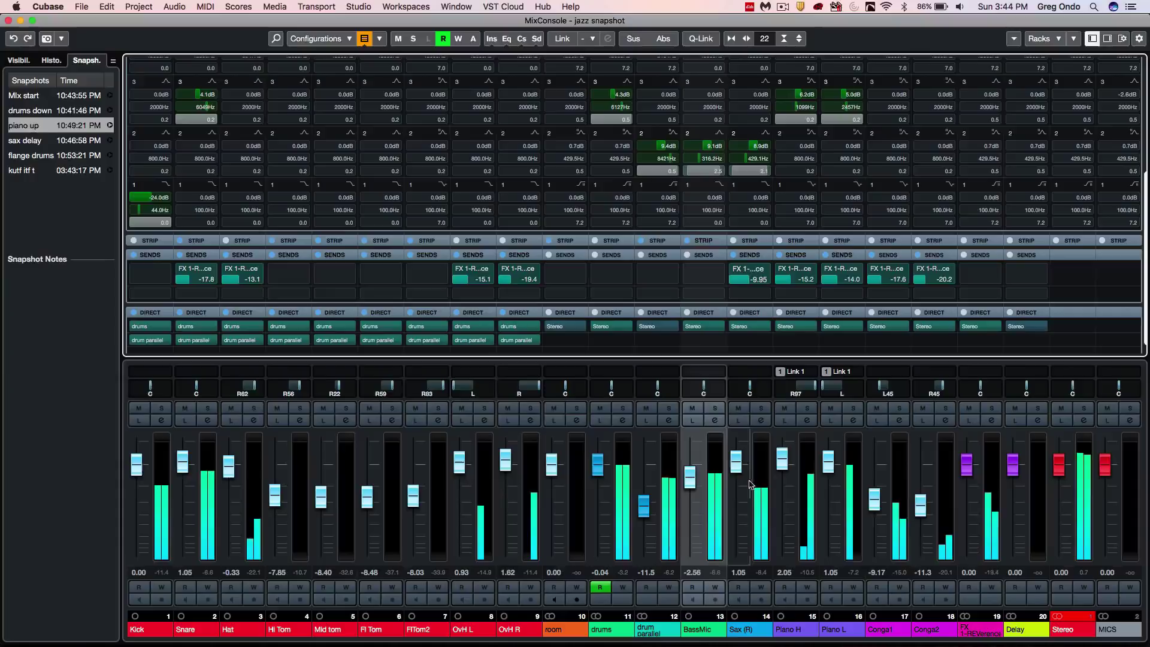
Recall sax delay, inspect the Delay send on Sax (R), then return to Mix start.
{"action": "left_click", "coordinate": [111, 141]}
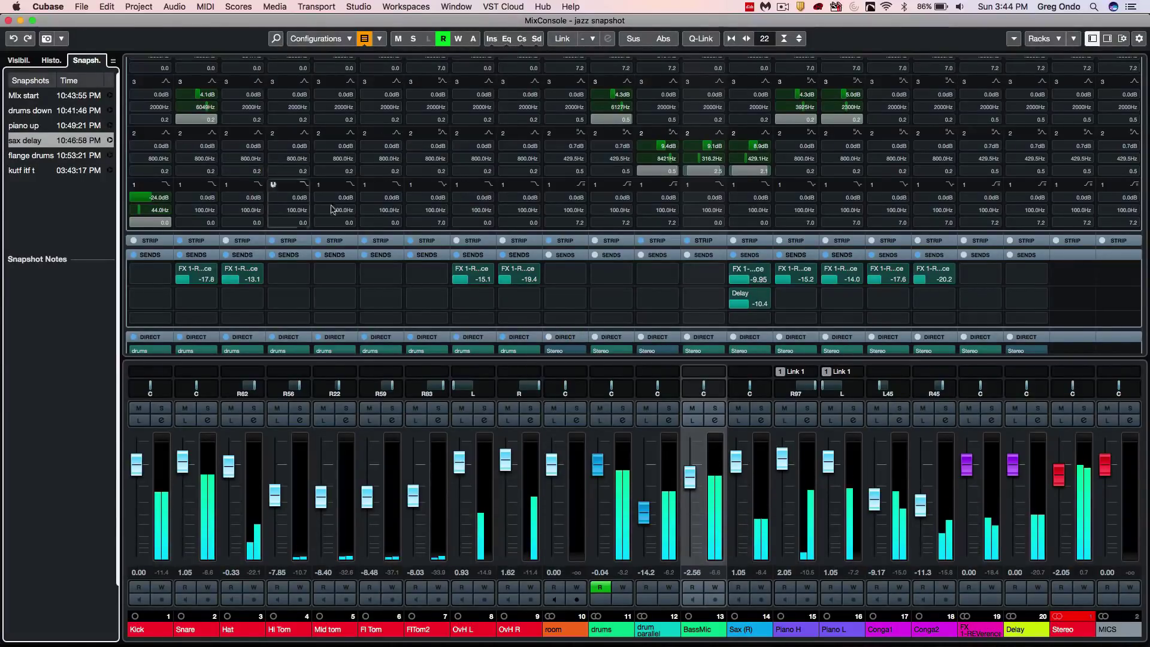
{"action": "left_click", "coordinate": [745, 469]}
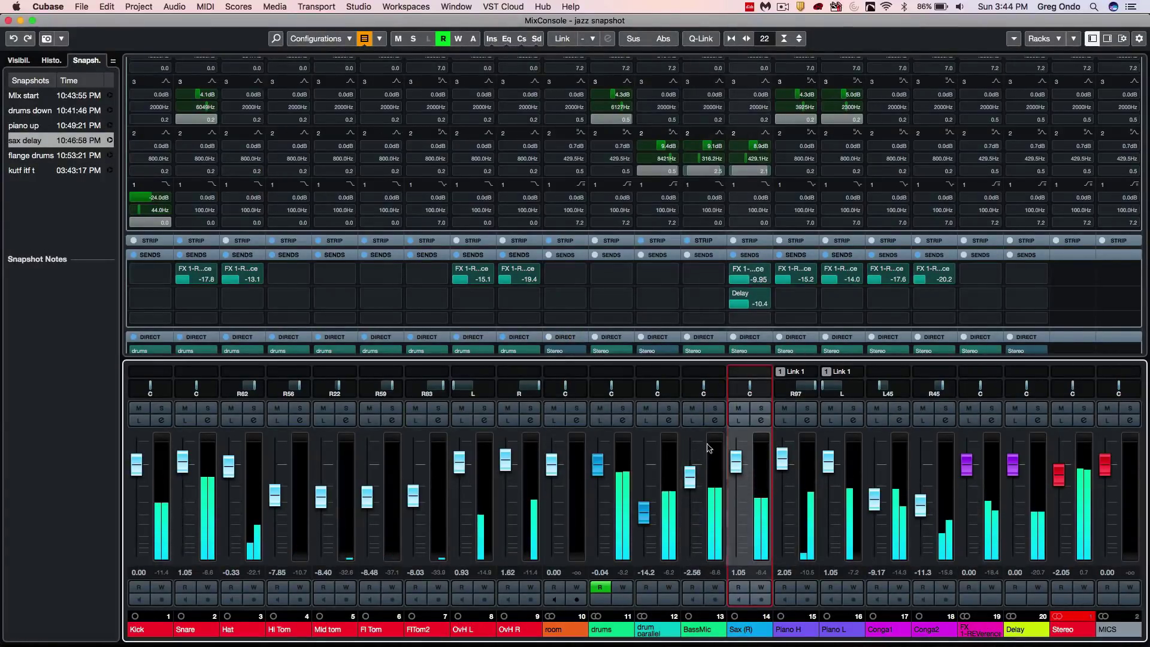
{"action": "left_click", "coordinate": [110, 95]}
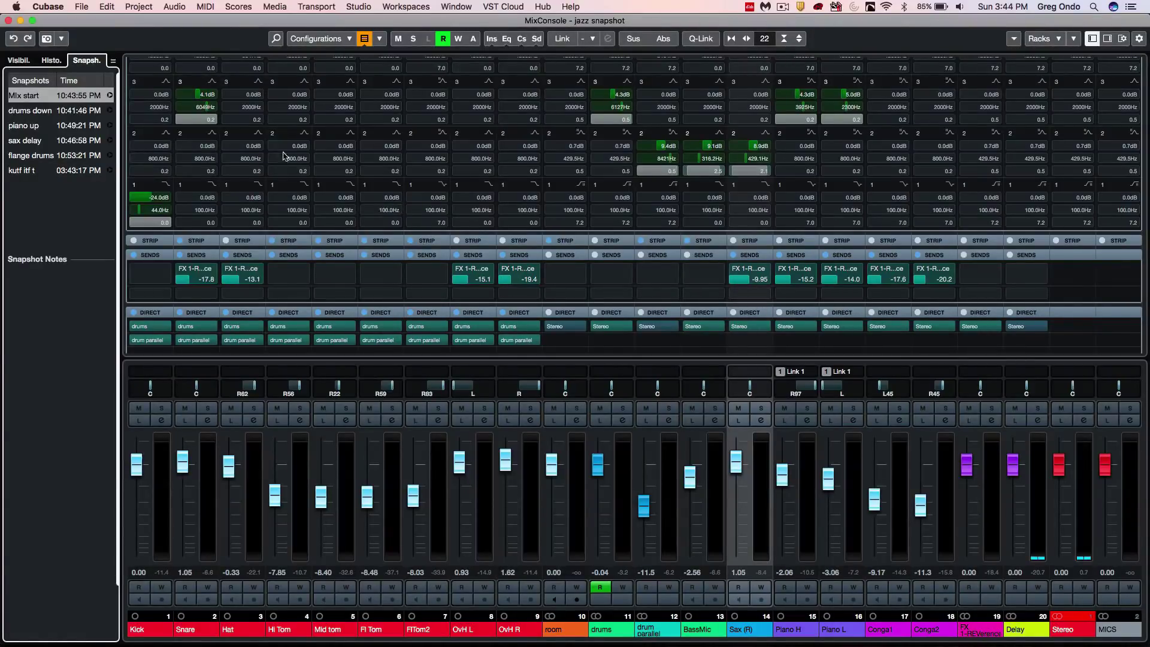
Set snapshot recall to Sends only, applied to selected channels only.
{"action": "left_click", "coordinate": [63, 38]}
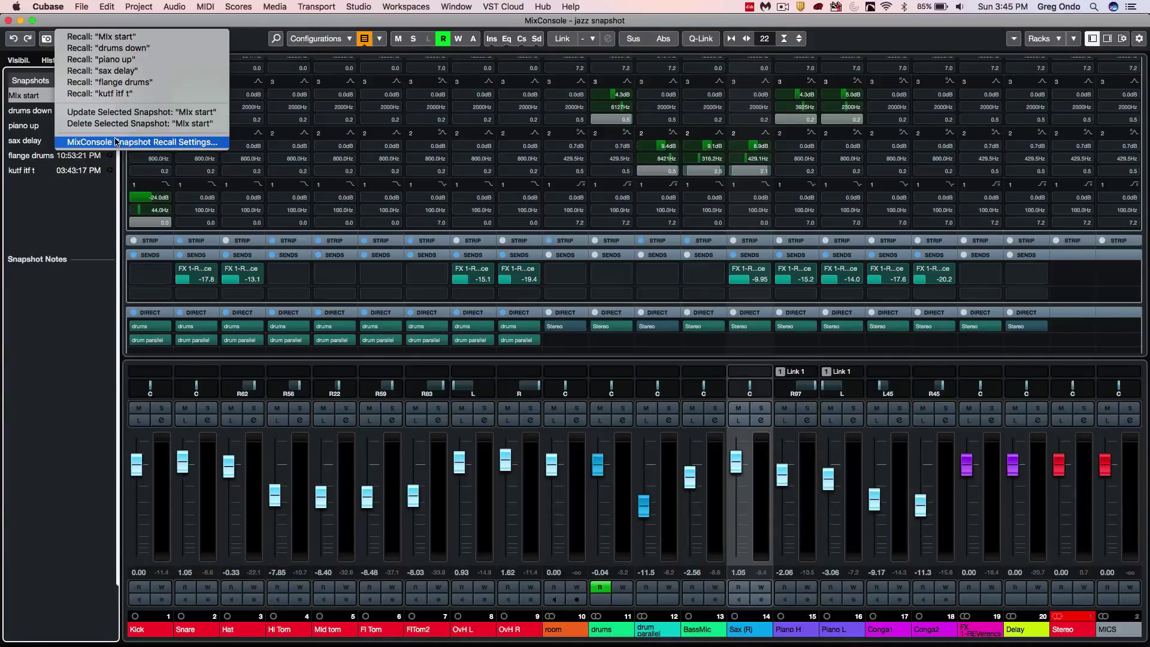
{"action": "left_click", "coordinate": [141, 142]}
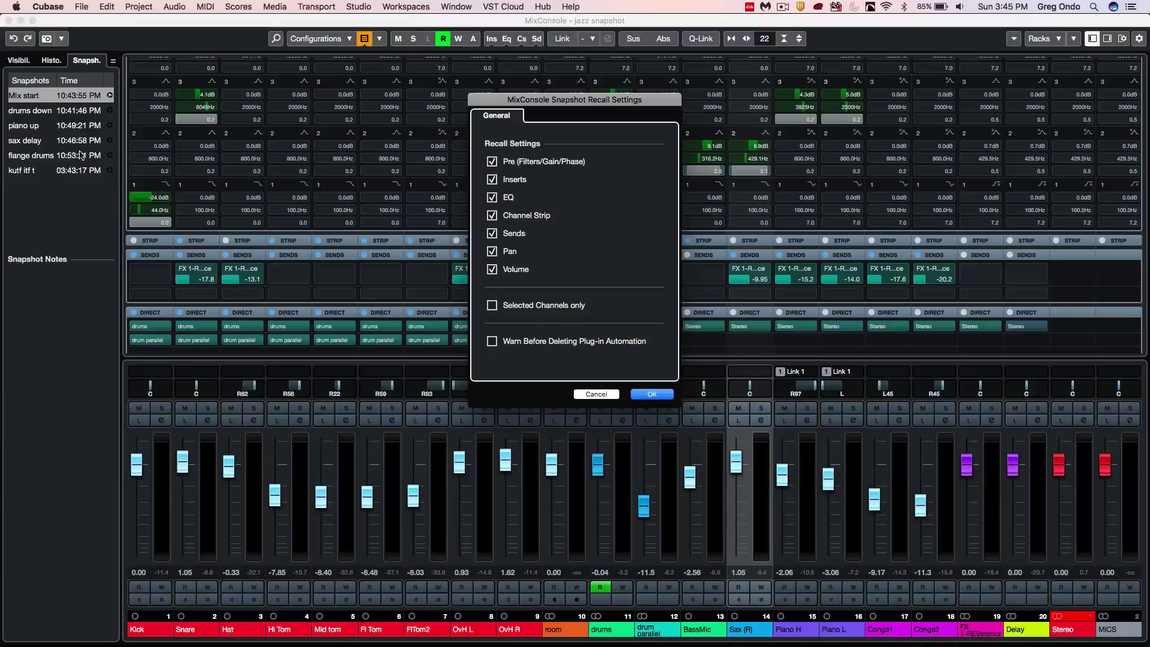
{"action": "left_click", "coordinate": [493, 162]}
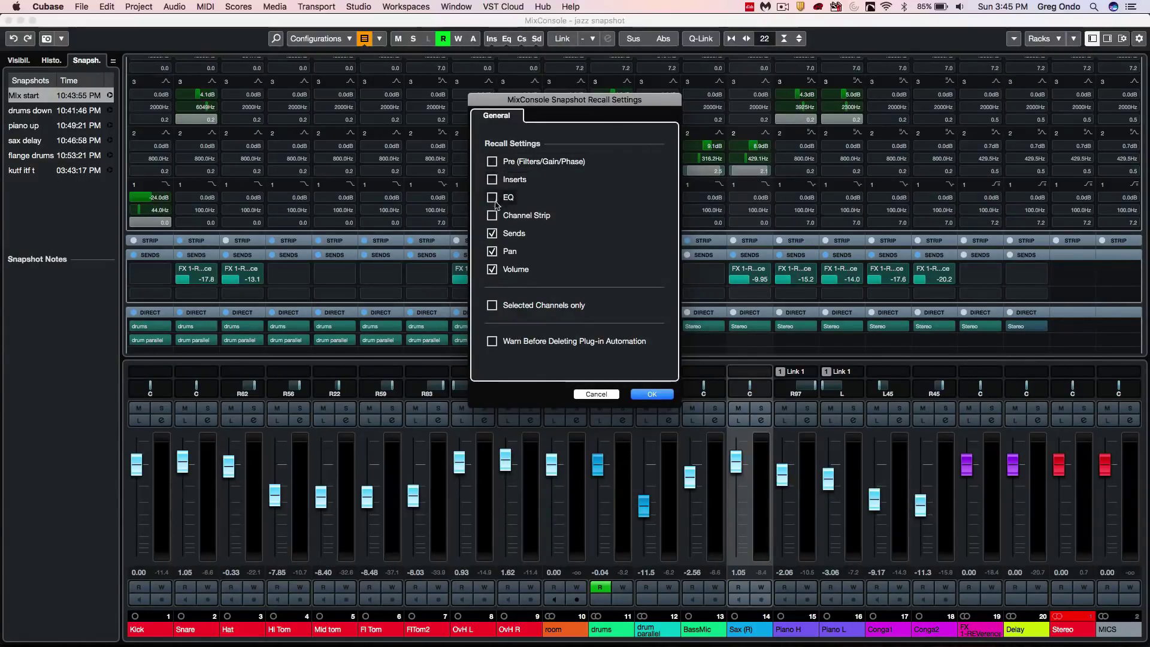
{"action": "left_click", "coordinate": [492, 270]}
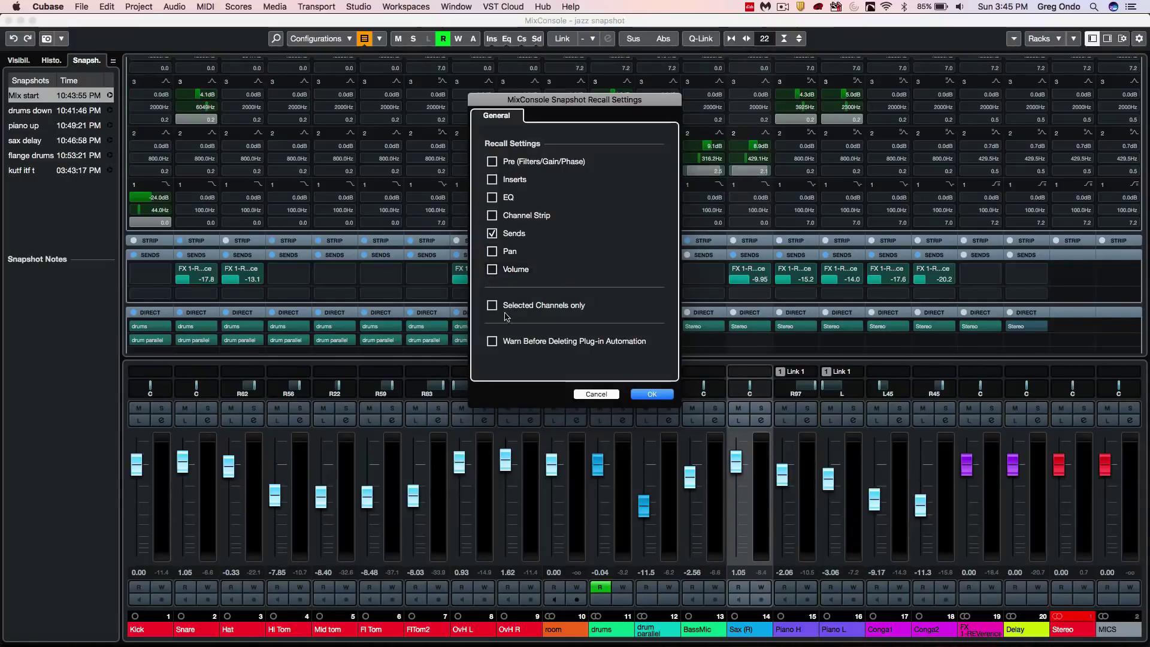
{"action": "left_click", "coordinate": [492, 306]}
{"action": "left_click", "coordinate": [652, 395]}
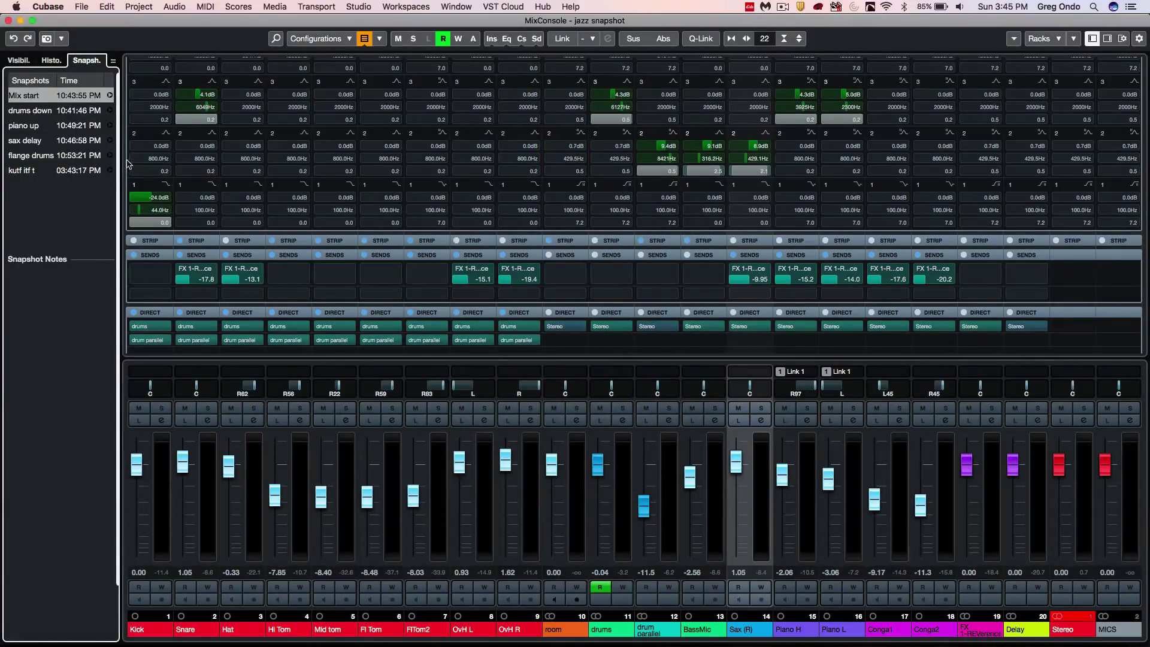
Recall only the sax delay snapshot's Sax (R) Delay send at -10.4 and play it back.
{"action": "left_click", "coordinate": [110, 141]}
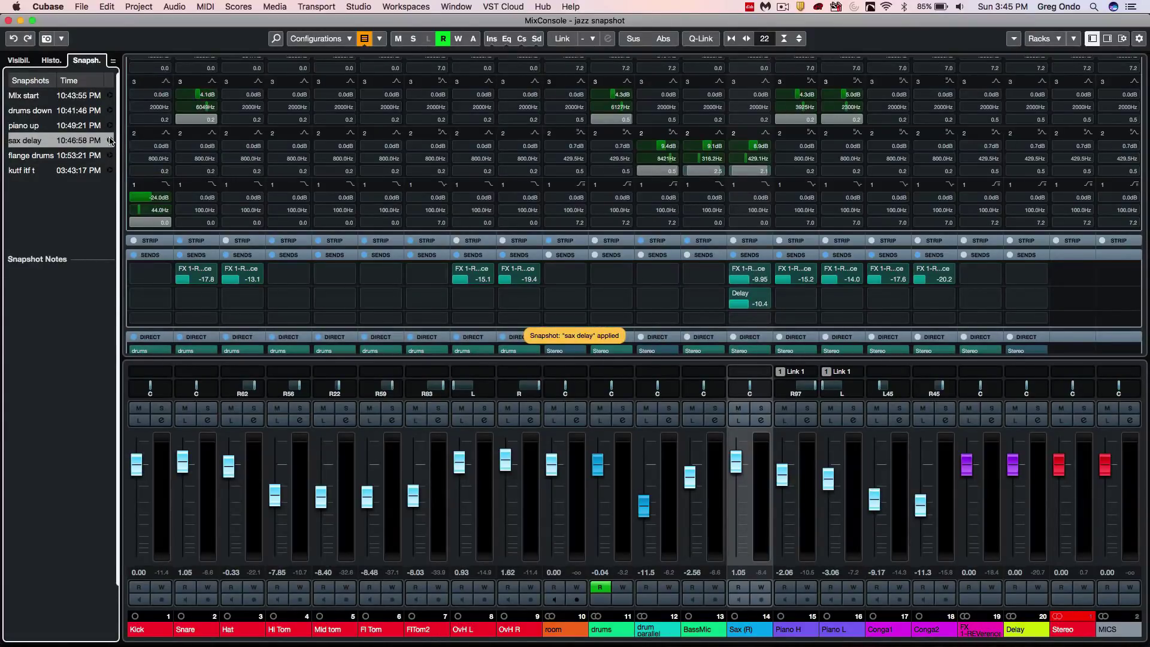
{"action": "key", "text": "space"}
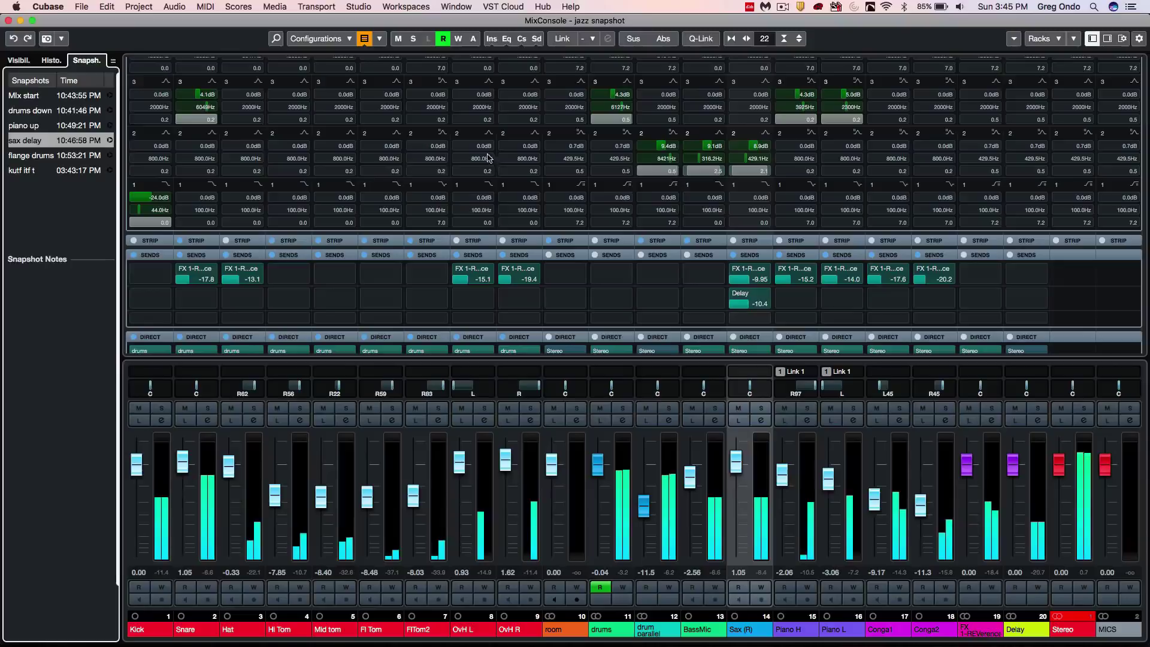